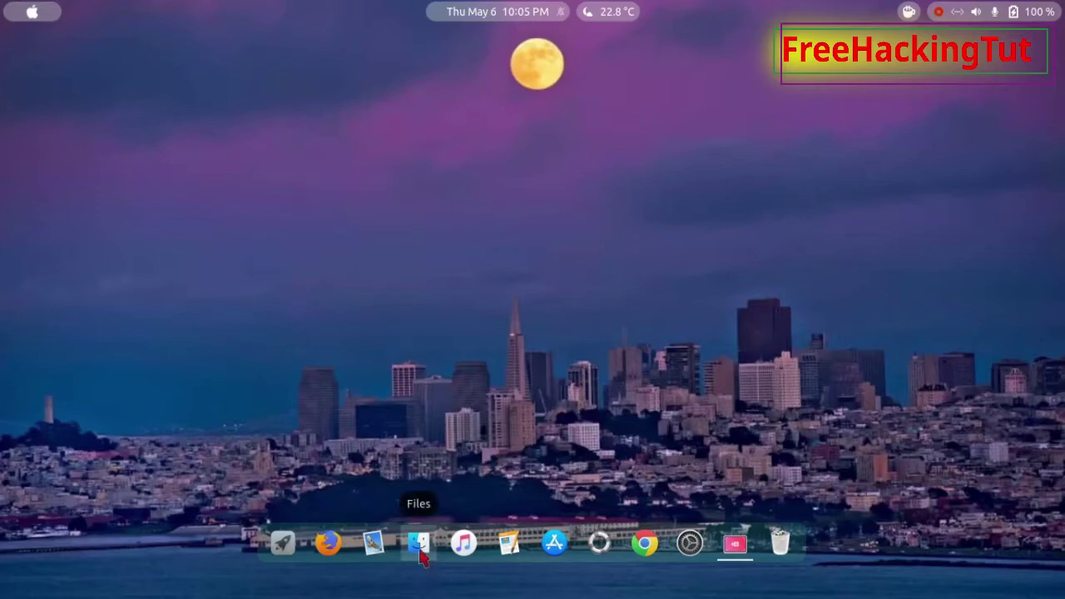
- Launch the Files file manager from the dock to show the Home folder
left_click(418, 545)
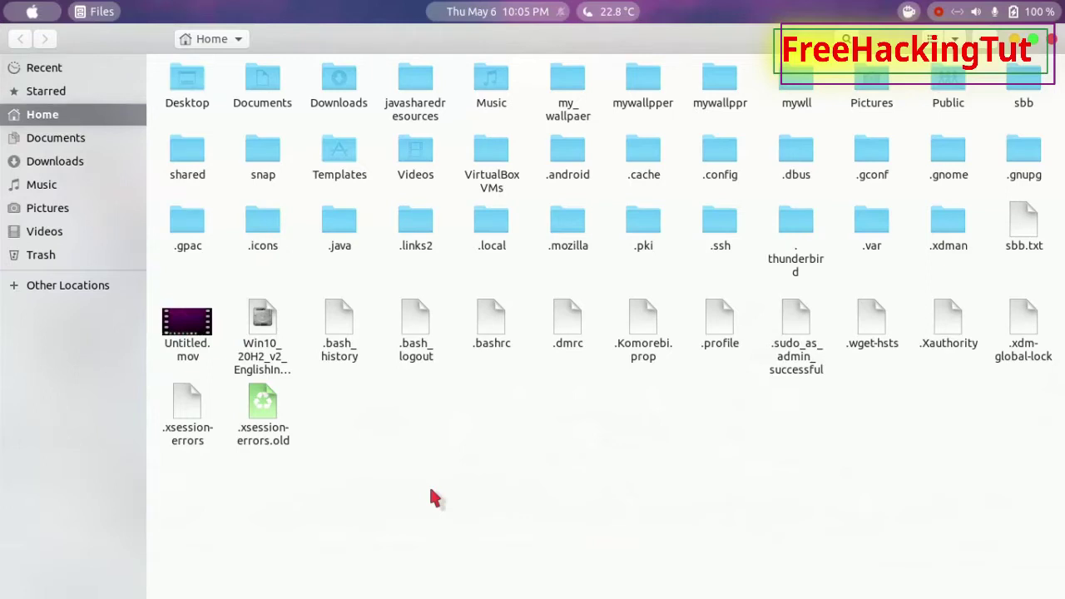
- Go to Downloads and select the kdenlive-21.04.0-x86_64.appimage file
left_click(80, 164)
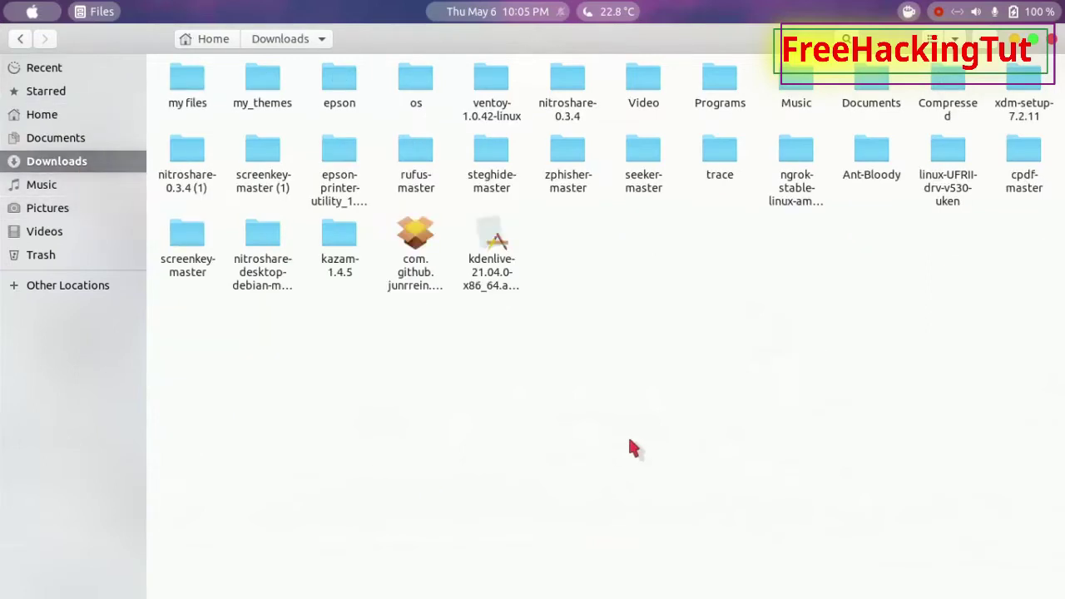
left_click(499, 280)
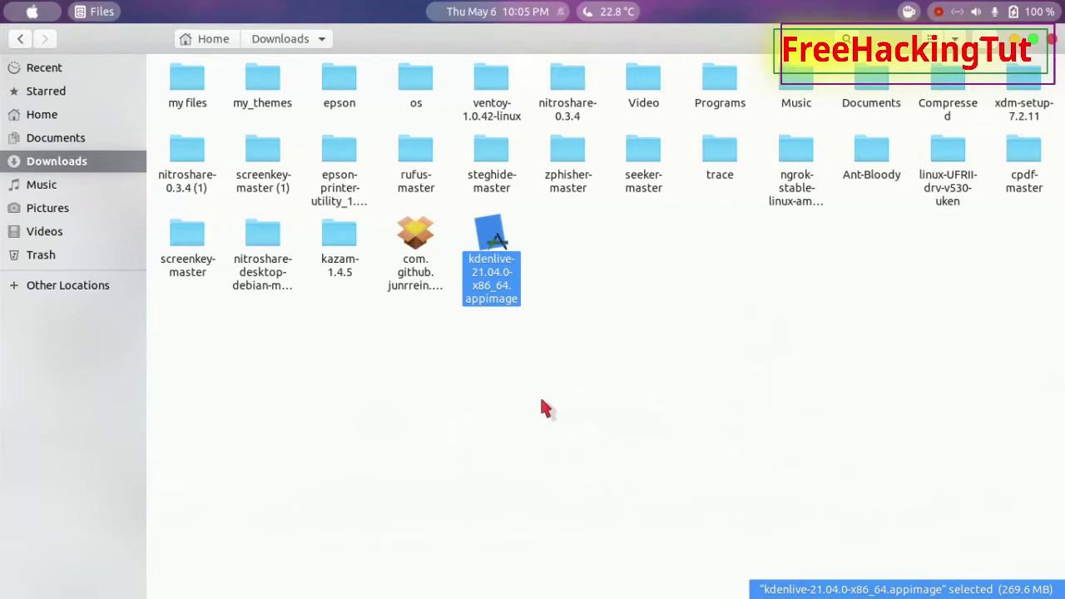
double_click(493, 259)
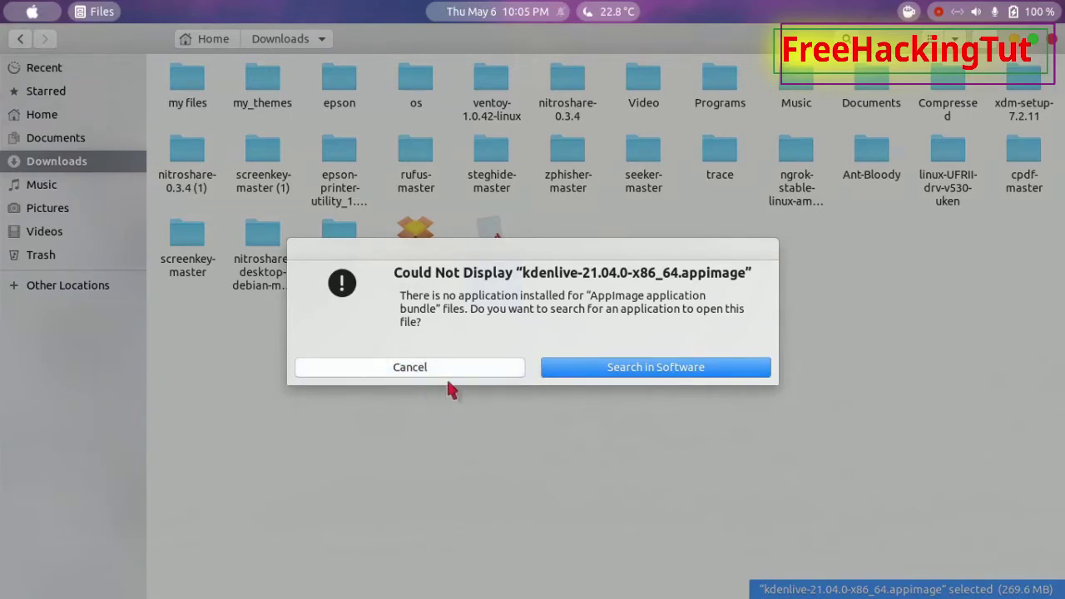
left_click(428, 375)
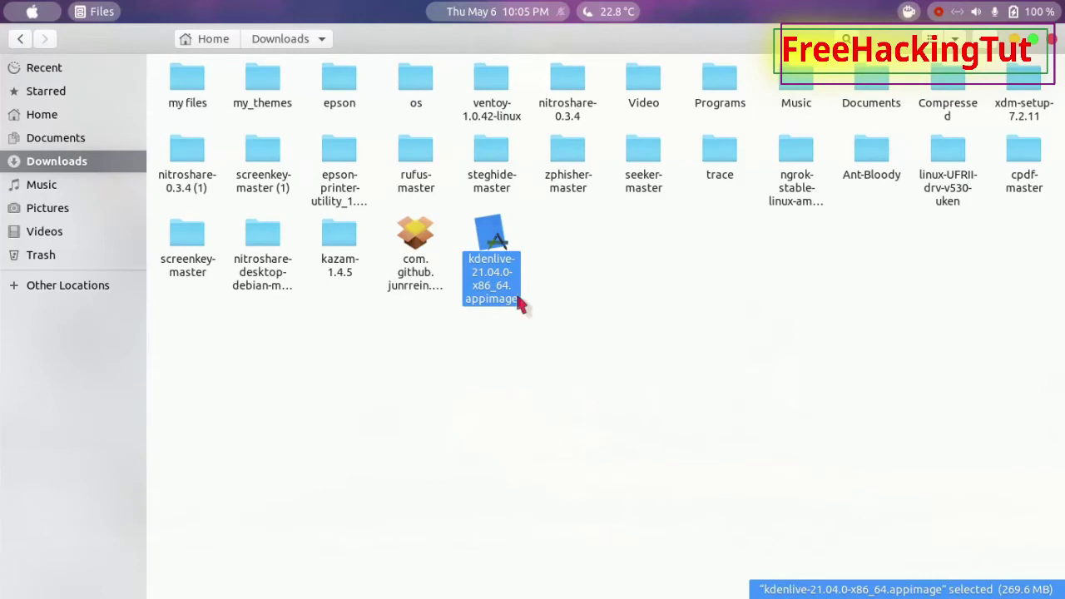
- Tick 'Allow executing file as program' in the AppImage's Properties > Permissions, then close the dialog
right_click(491, 239)
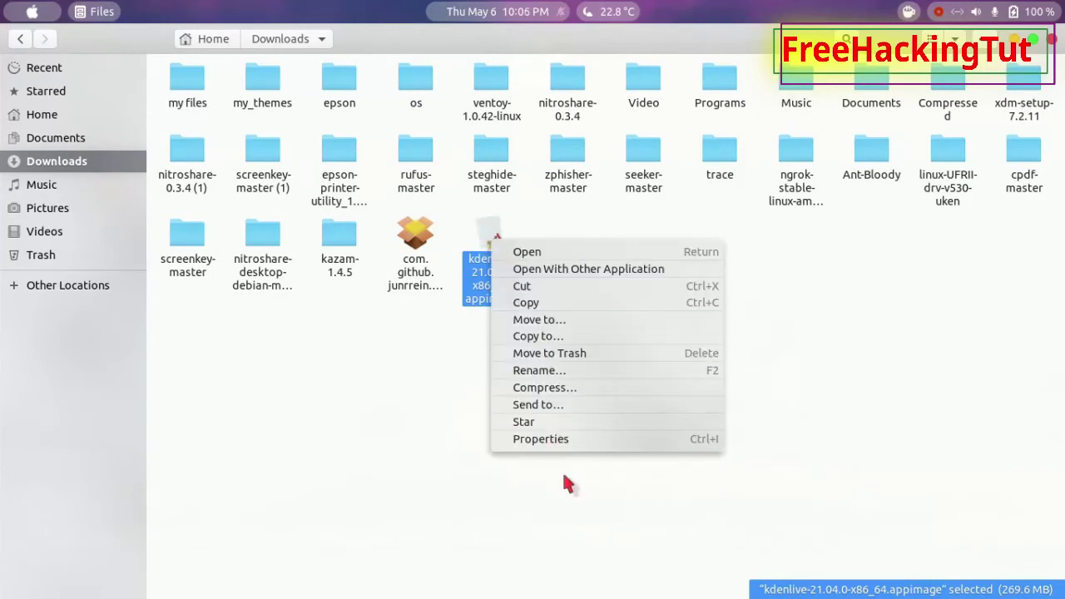
left_click(583, 441)
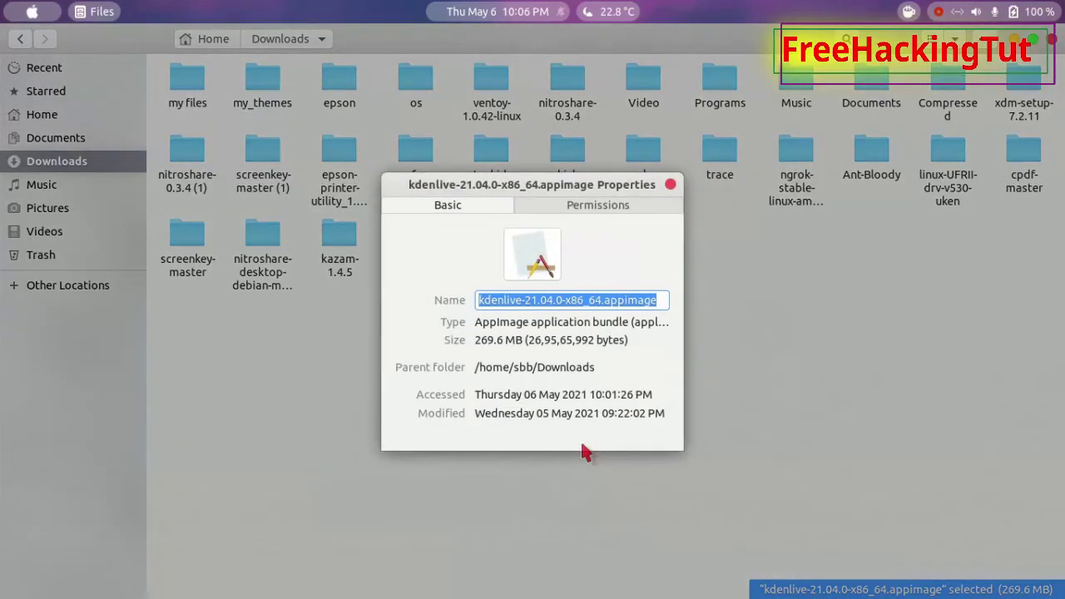
left_click(604, 212)
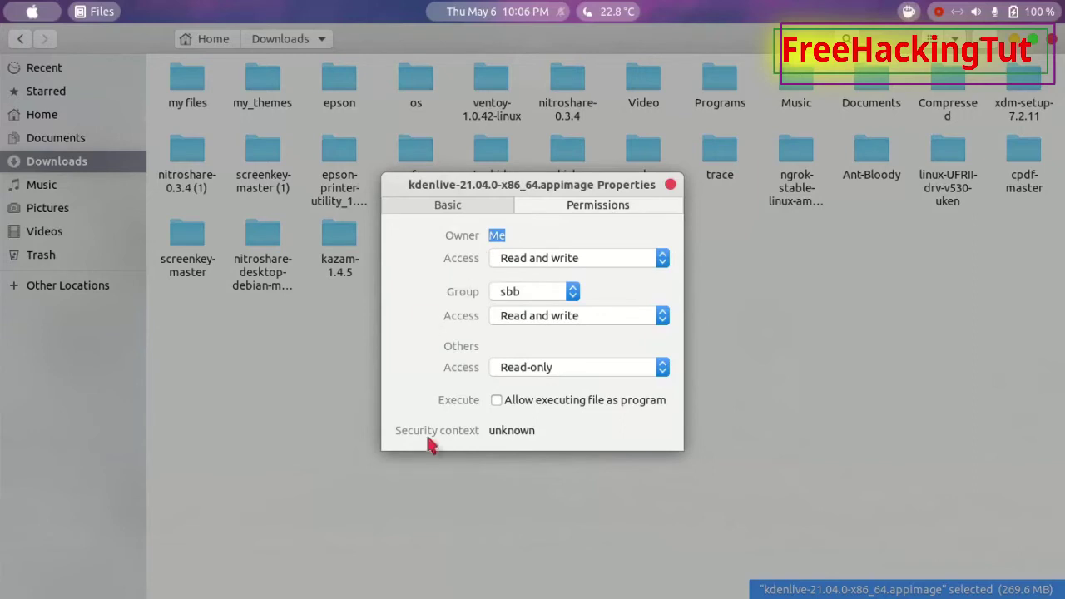
left_click(497, 402)
left_click(671, 185)
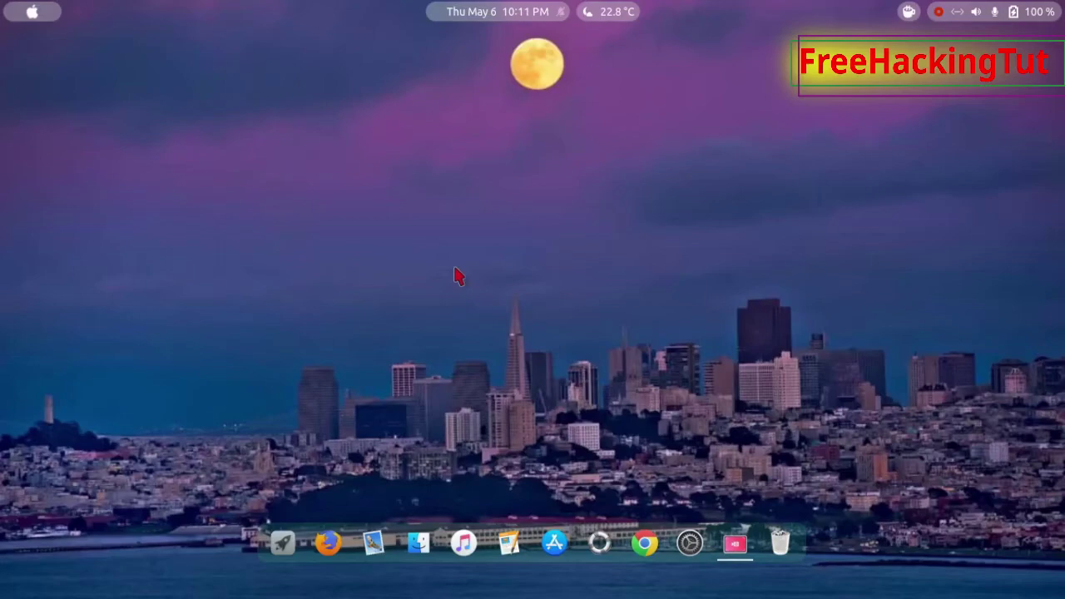
- Reopen Files in the Downloads folder and select the kdenlive AppImage
left_click(419, 542)
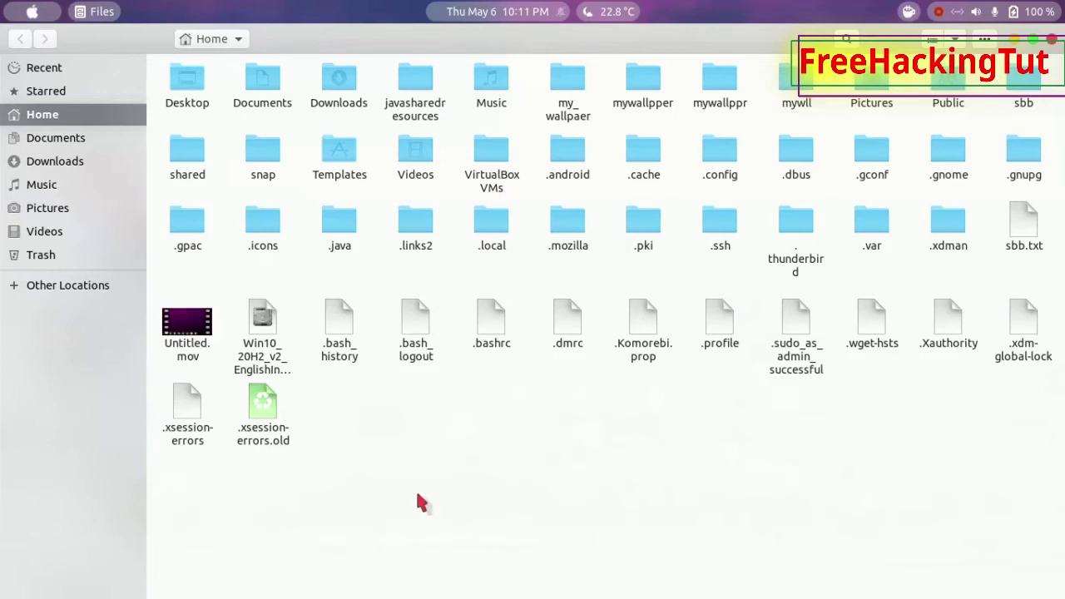
left_click(51, 163)
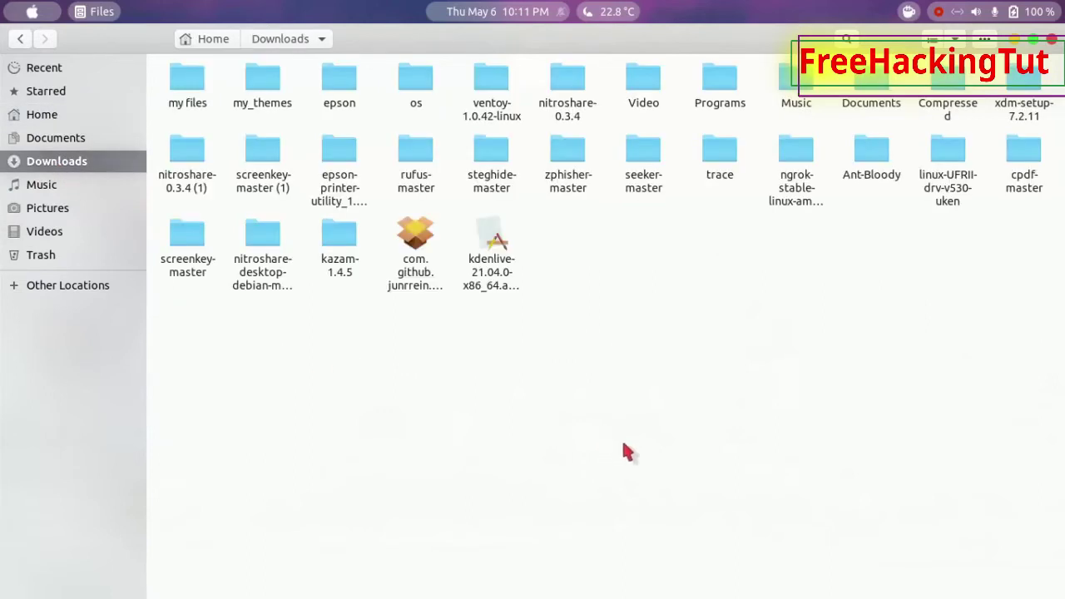
left_click(495, 274)
- Copy the full name kdenlive-21.04.0-x86_64.appimage from the Rename box, leaving the file unrenamed
right_click(493, 268)
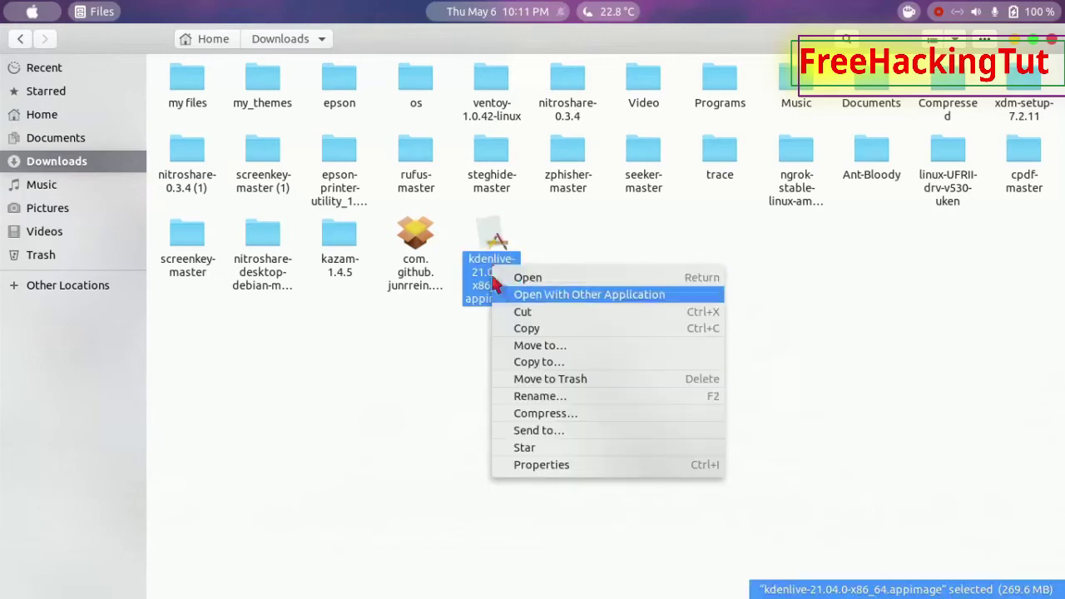
left_click(537, 403)
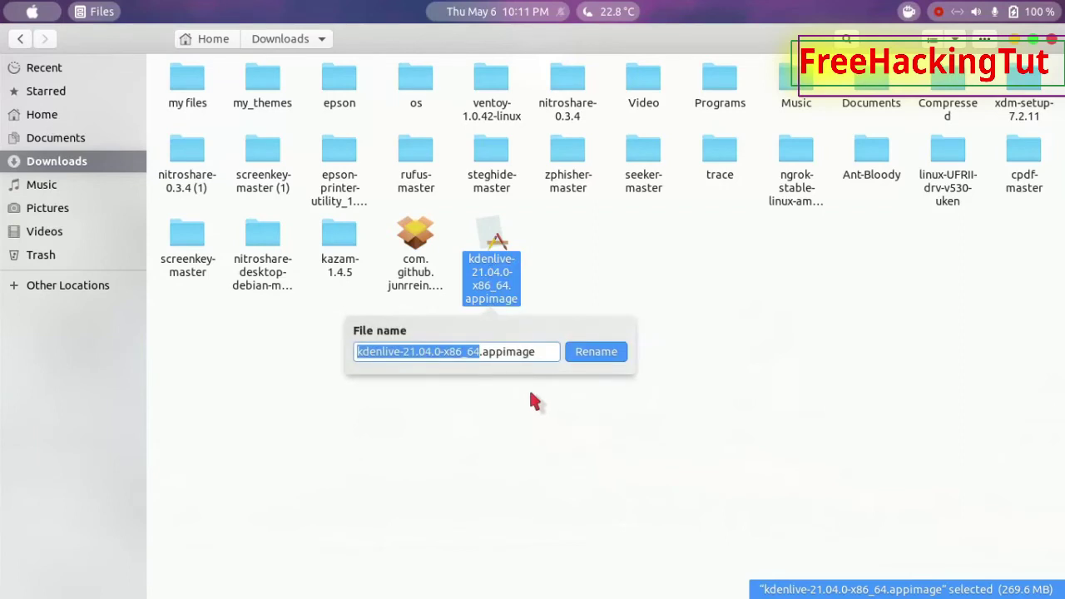
left_click(543, 352)
left_click_drag(537, 352, 363, 344)
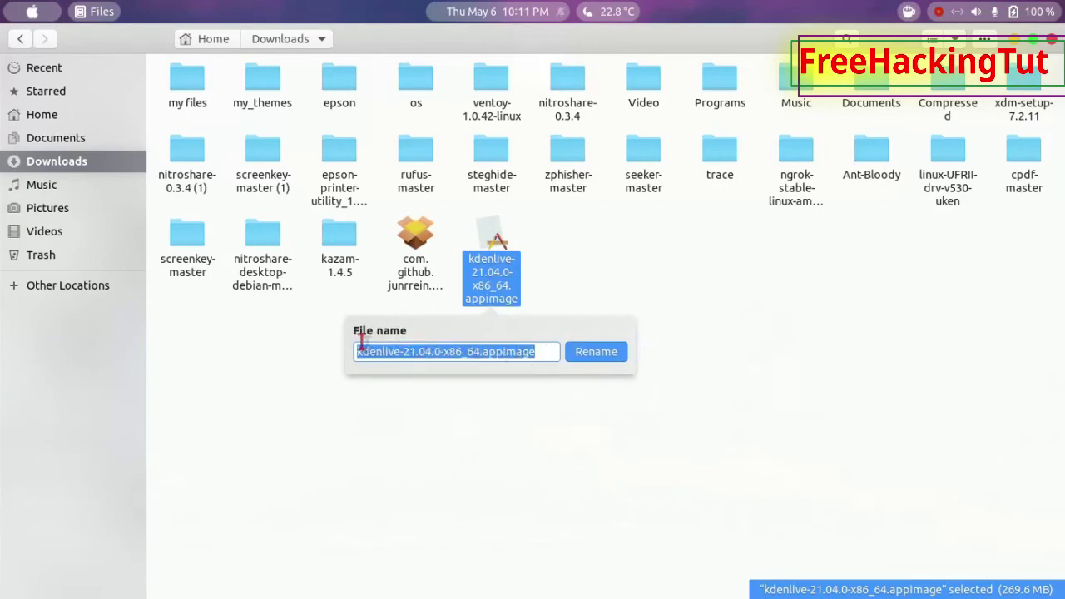
right_click(430, 356)
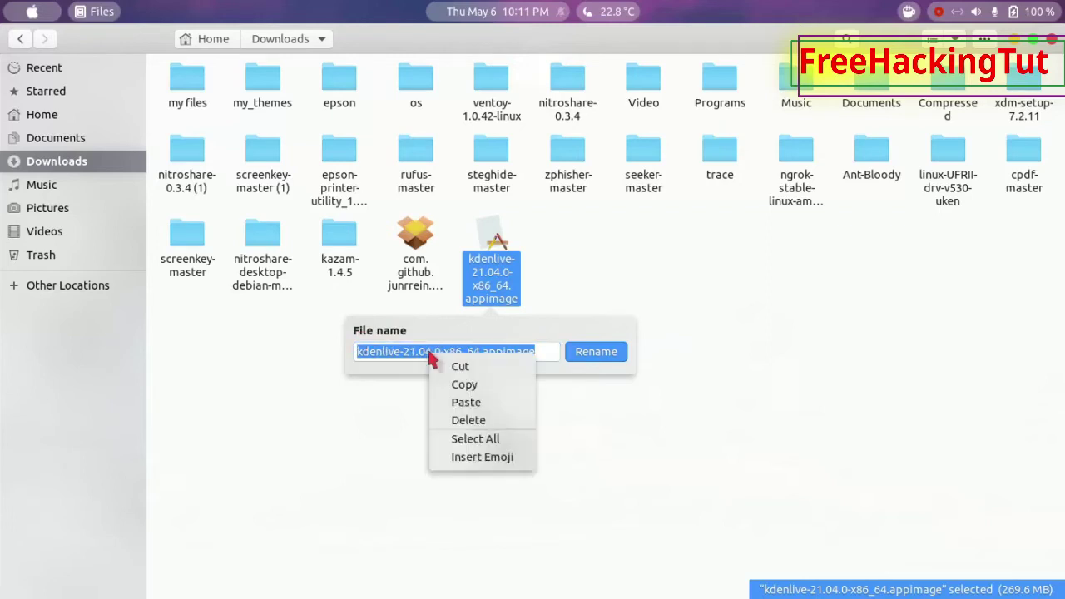
left_click(462, 385)
left_click(526, 454)
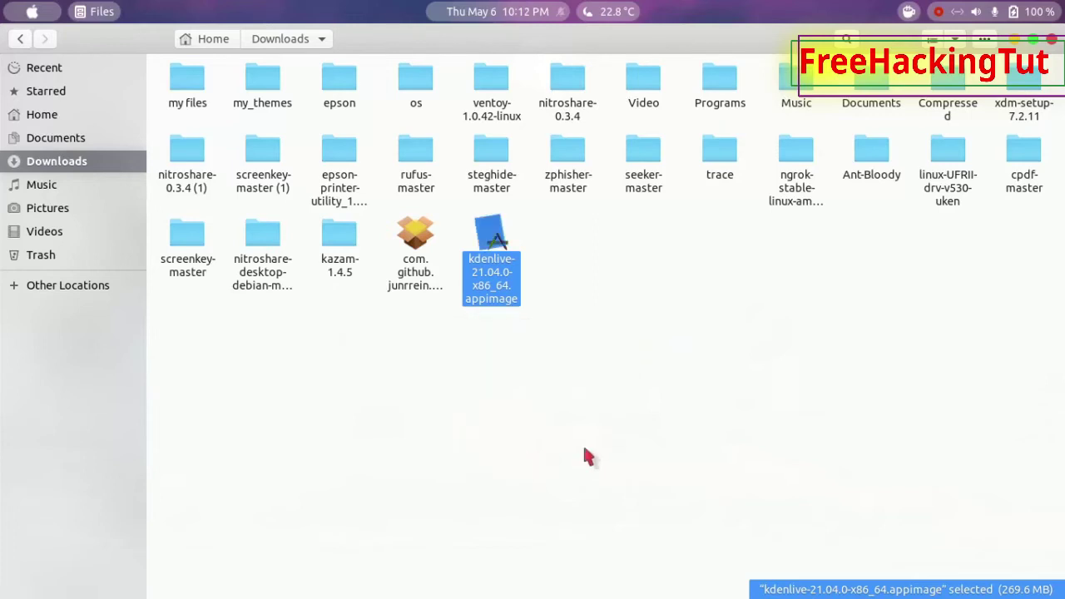
left_click(621, 402)
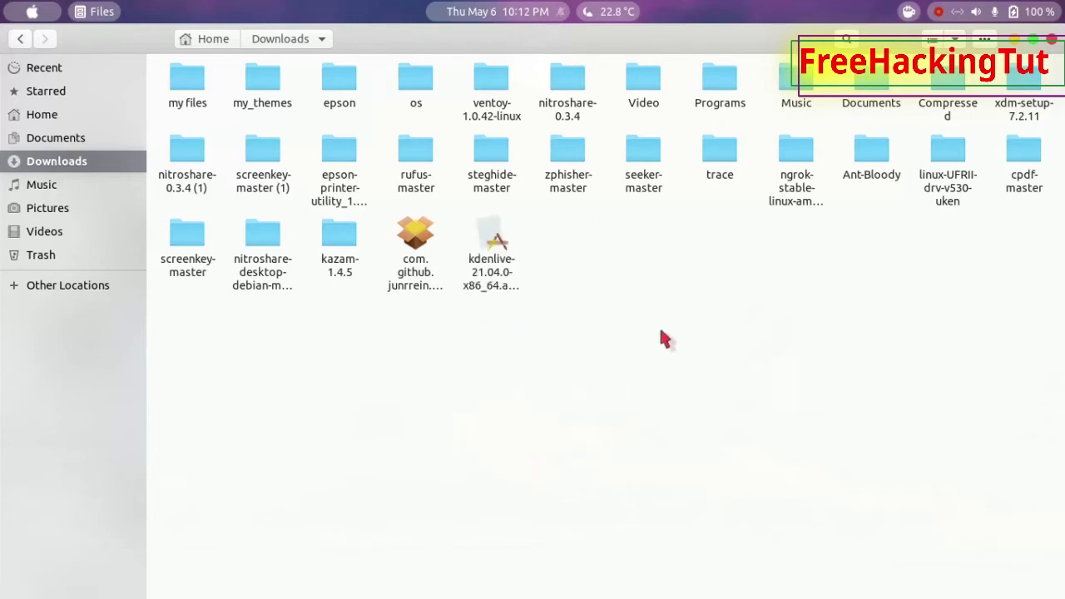
- Open a Terminal in the Downloads folder and position it so the files stay visible
right_click(713, 283)
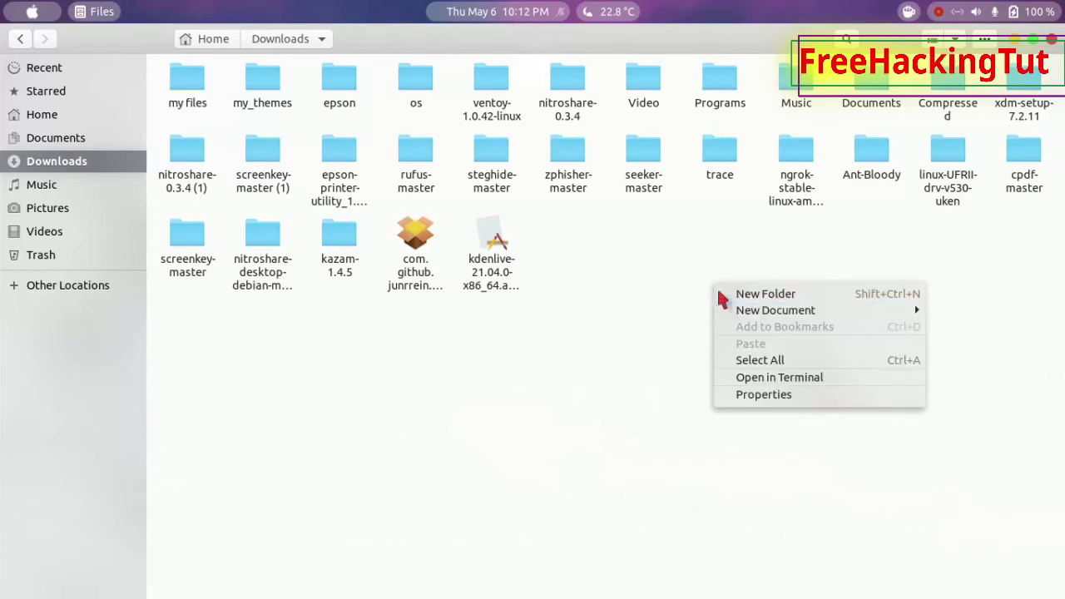
left_click(764, 379)
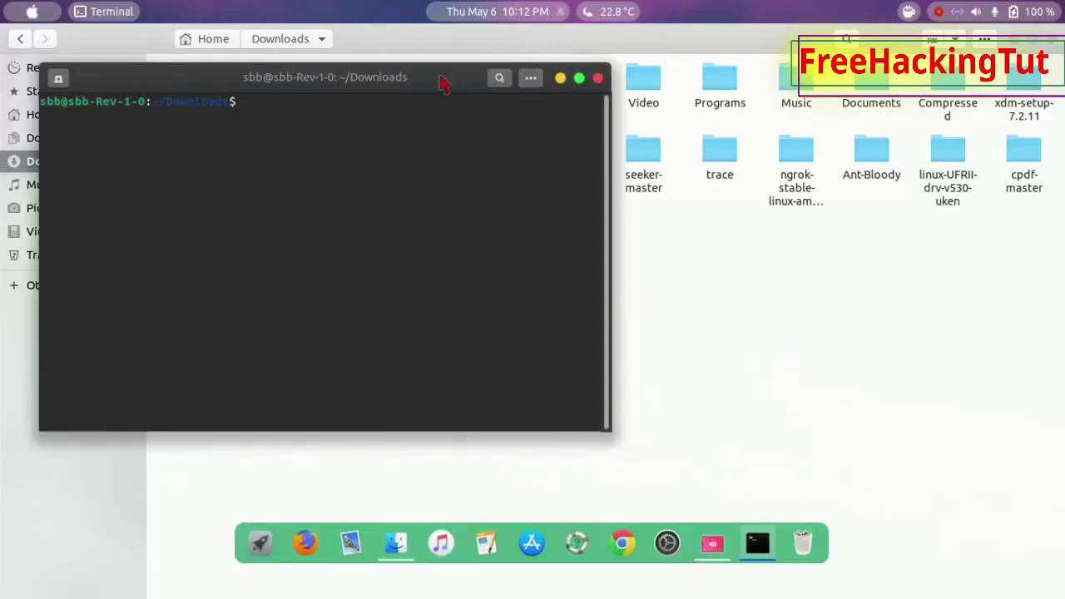
left_click_drag(440, 78, 703, 244)
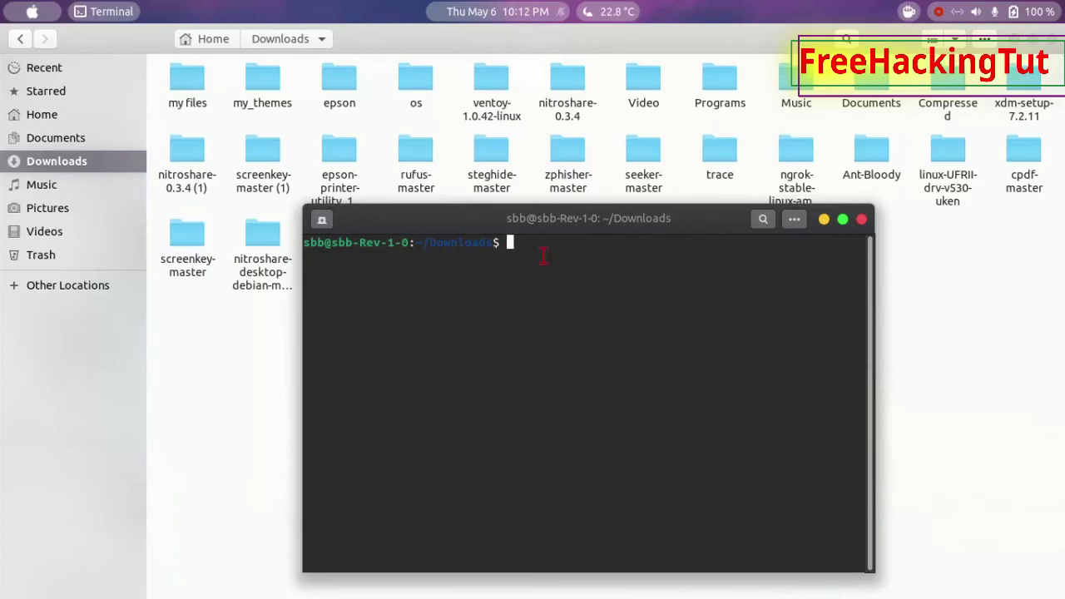
left_click_drag(542, 222, 566, 333)
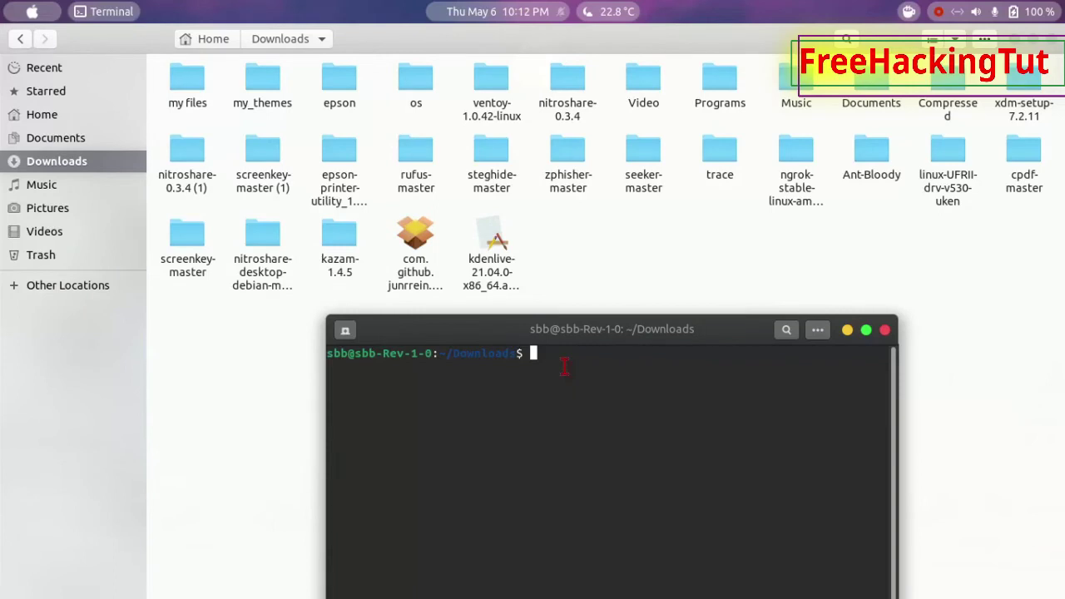
- Run chmod +x kdenlive-21.04.0-x86_64.appimage using the pasted file name
type("chmod +x")
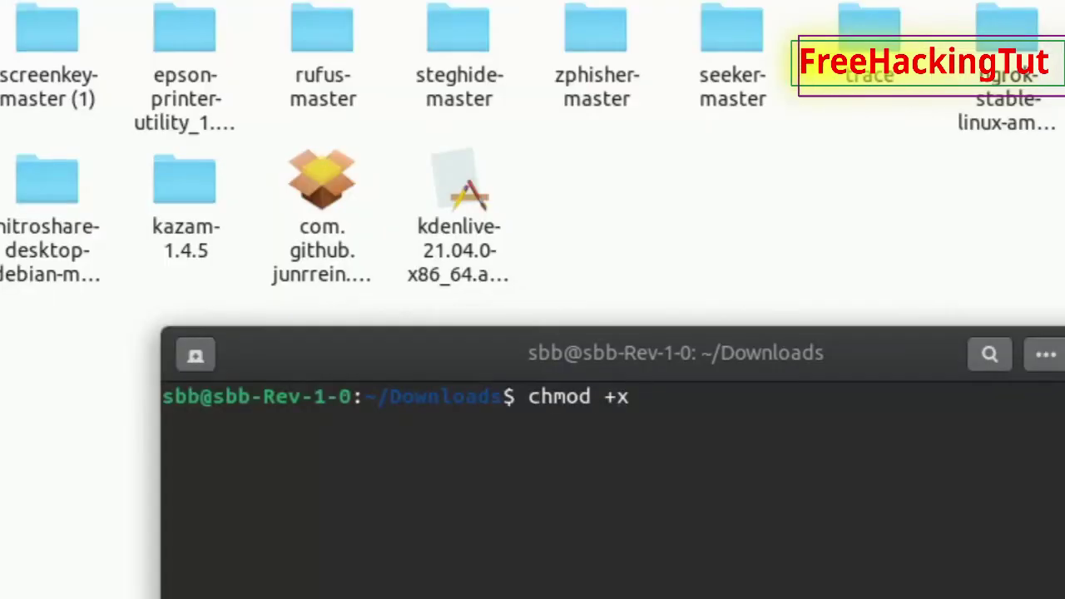
right_click(651, 403)
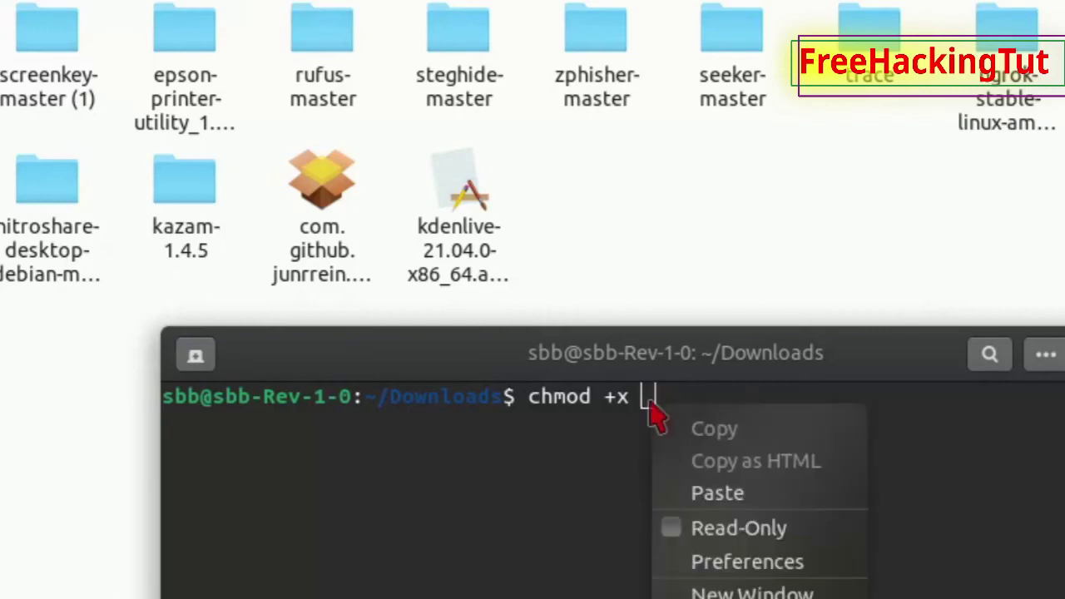
left_click(714, 497)
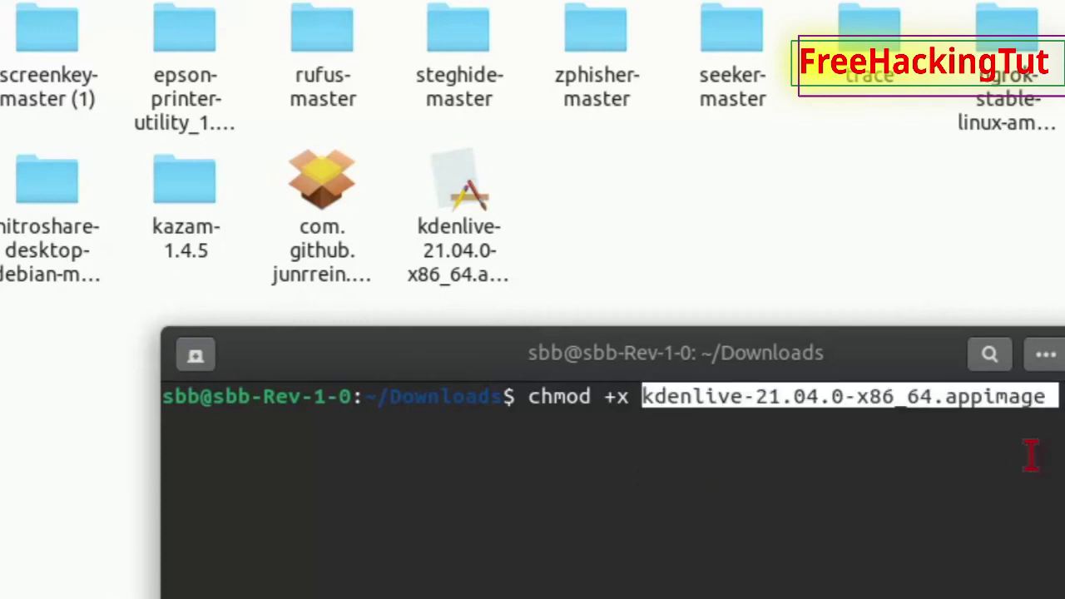
key("Return")
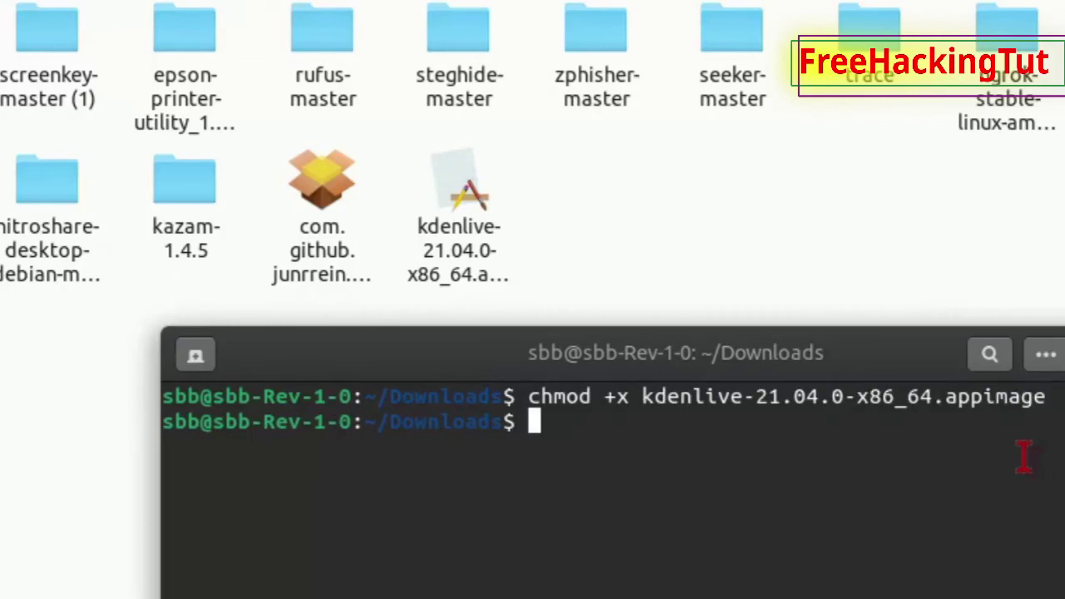
- Run ./kdenlive-21.04.0-x86_64.appimage in the terminal, pasting the file name after ./
type("./")
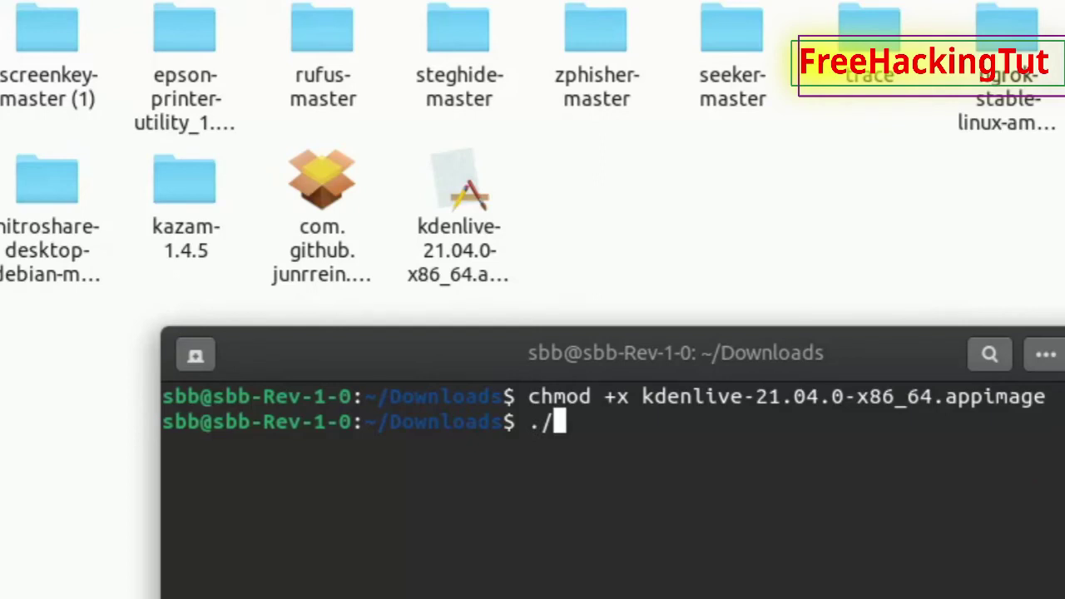
right_click(569, 426)
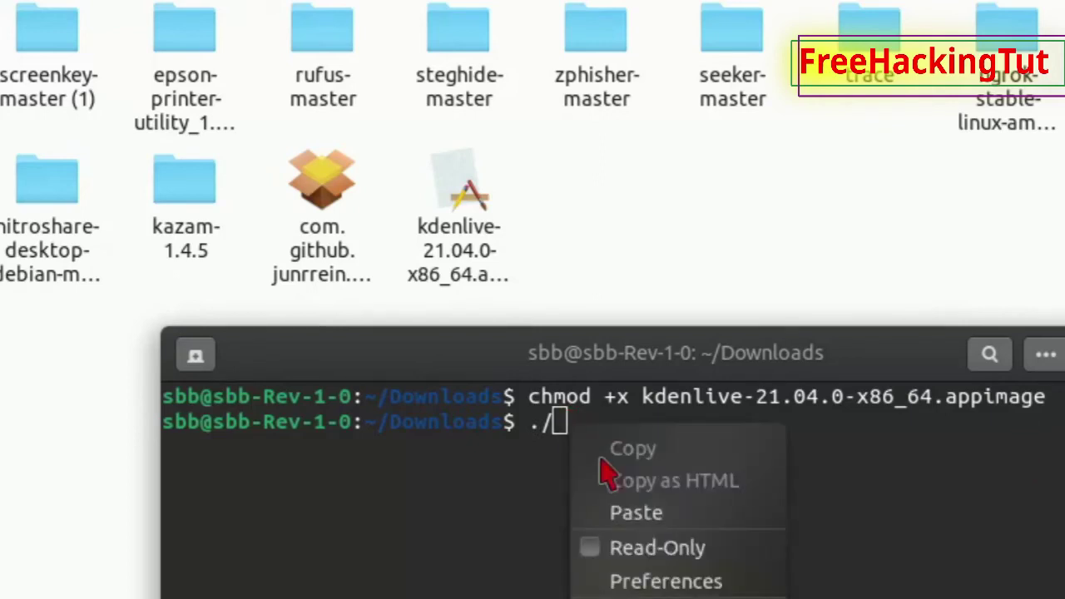
left_click(649, 513)
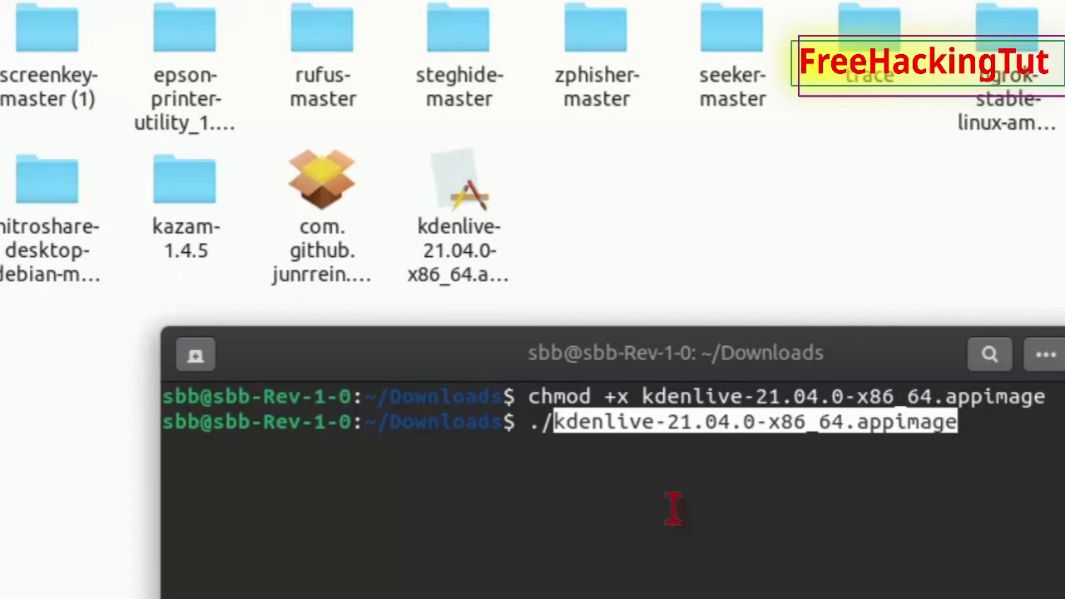
key("Return")
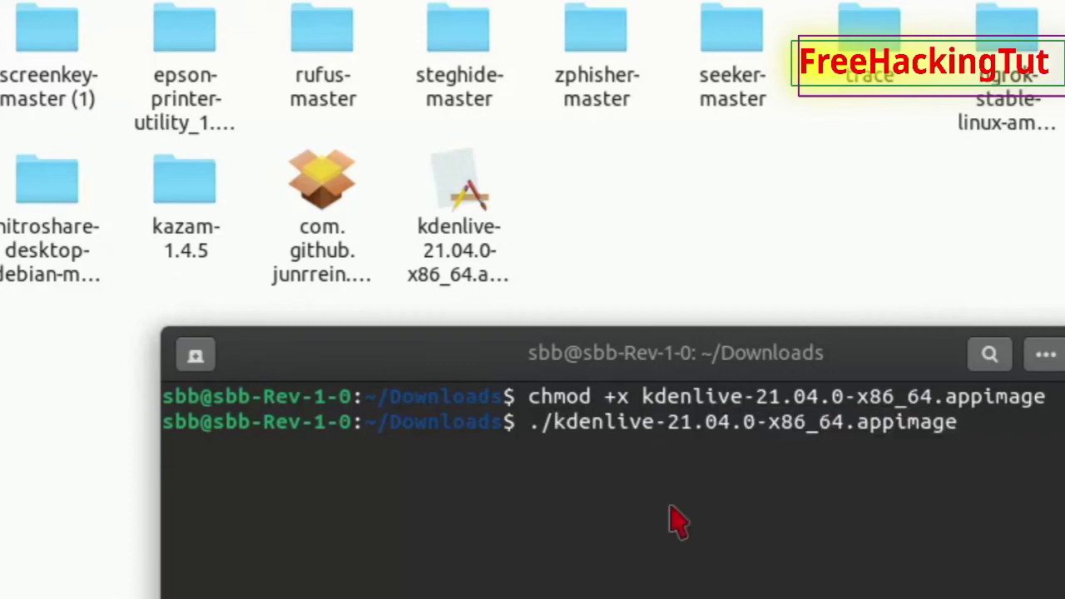